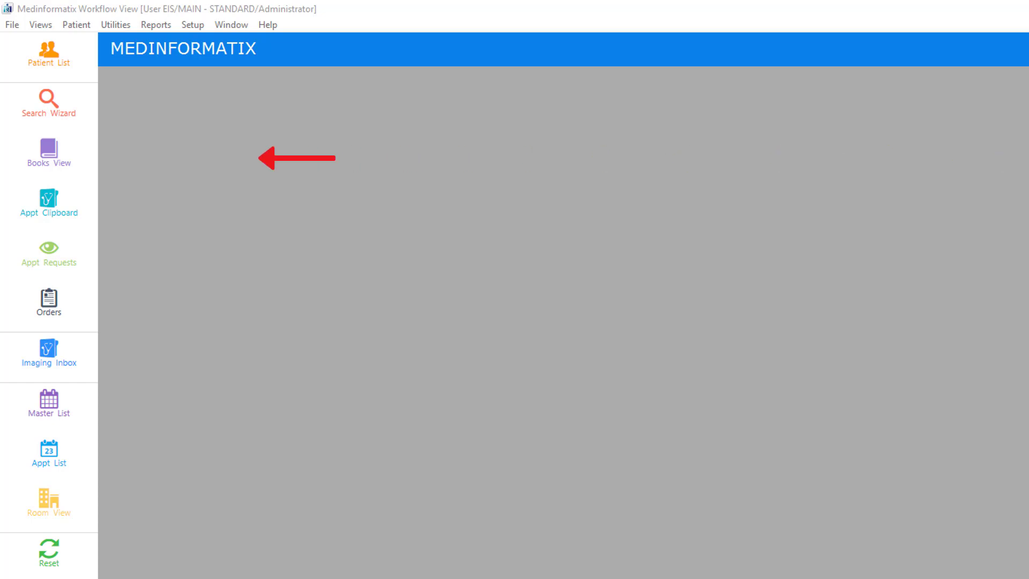
Step: Open the appointment books and filter them to the *CT facility/provider group
{"action": "left_click", "coordinate": [93, 158]}
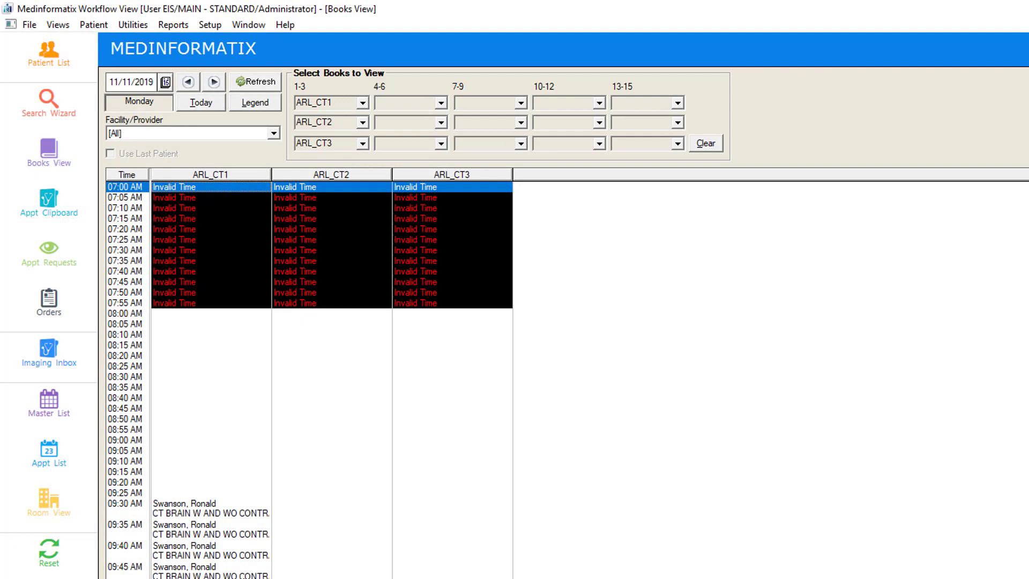
{"action": "left_click", "coordinate": [274, 133]}
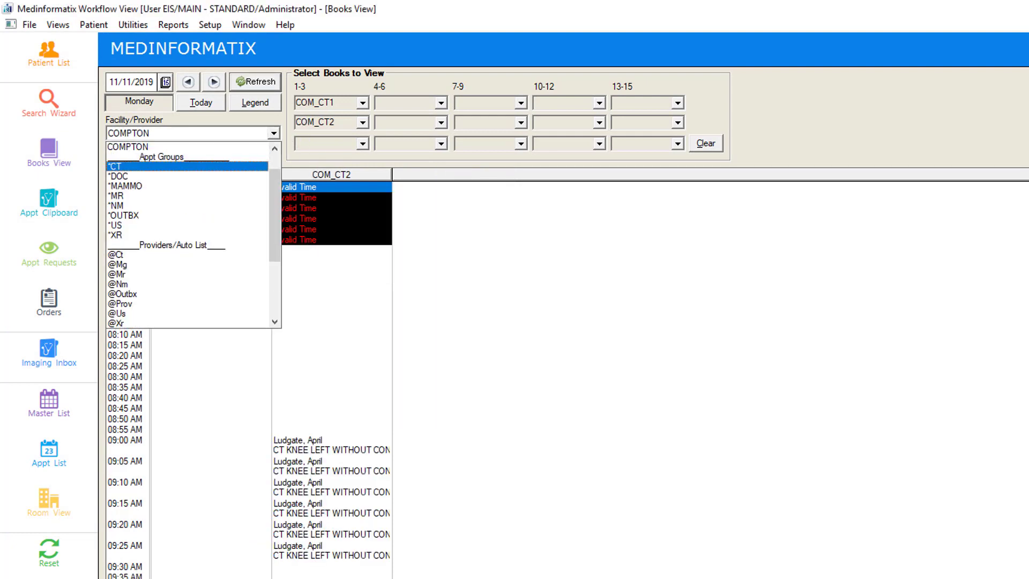
{"action": "left_click", "coordinate": [160, 167]}
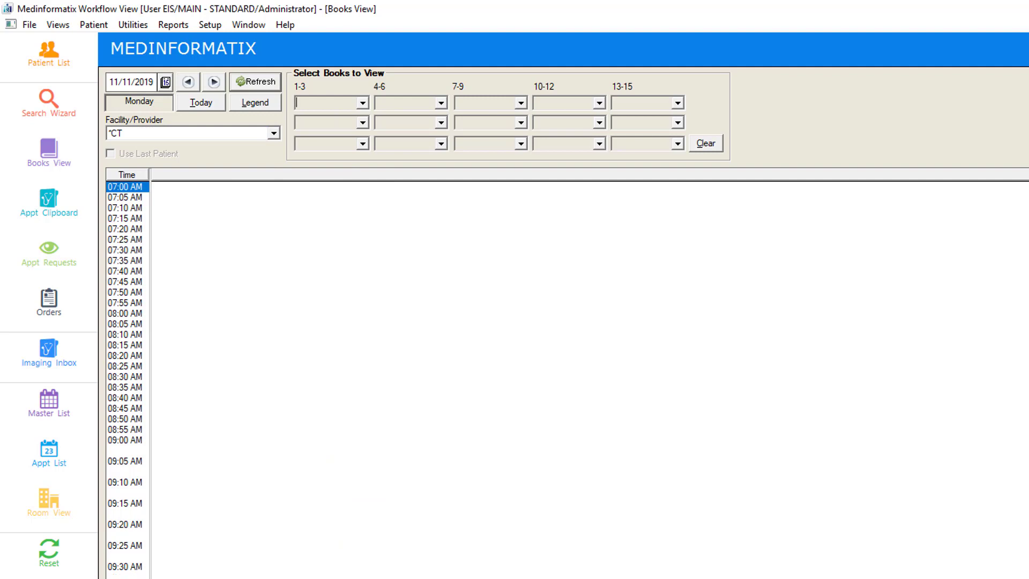
Step: Choose ARL_CT1, ARL_CT2 and ARL_CT3 as the first three books to view
{"action": "left_click", "coordinate": [363, 103]}
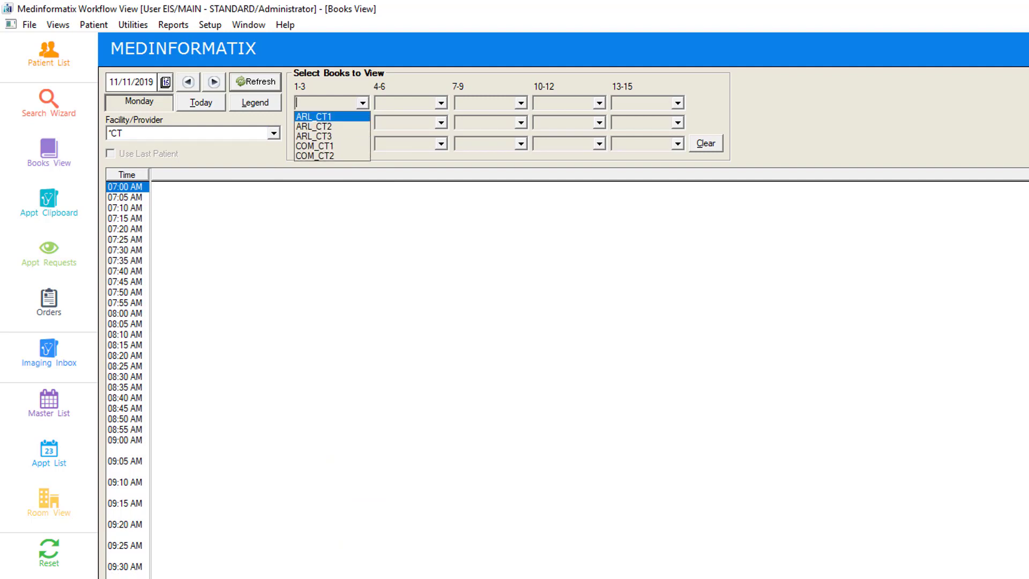
{"action": "left_click", "coordinate": [314, 115]}
{"action": "left_click", "coordinate": [362, 123]}
{"action": "left_click", "coordinate": [314, 145]}
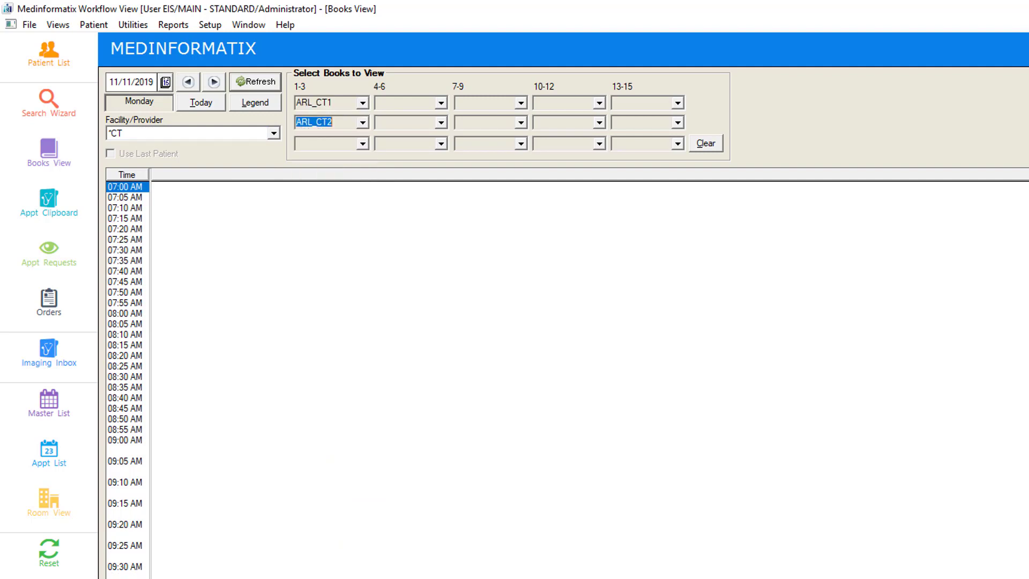
{"action": "left_click", "coordinate": [363, 143]}
{"action": "left_click", "coordinate": [314, 177]}
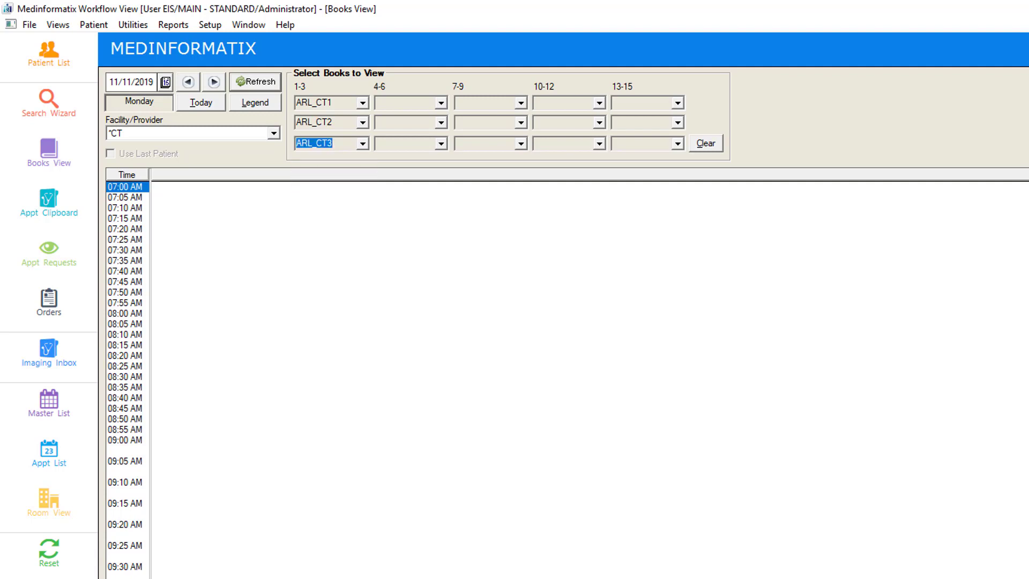
Step: Add COM_CT1 and COM_CT2 as the fourth and fifth books to view
{"action": "left_click", "coordinate": [441, 103]}
{"action": "left_click", "coordinate": [394, 146]}
{"action": "left_click", "coordinate": [441, 123]}
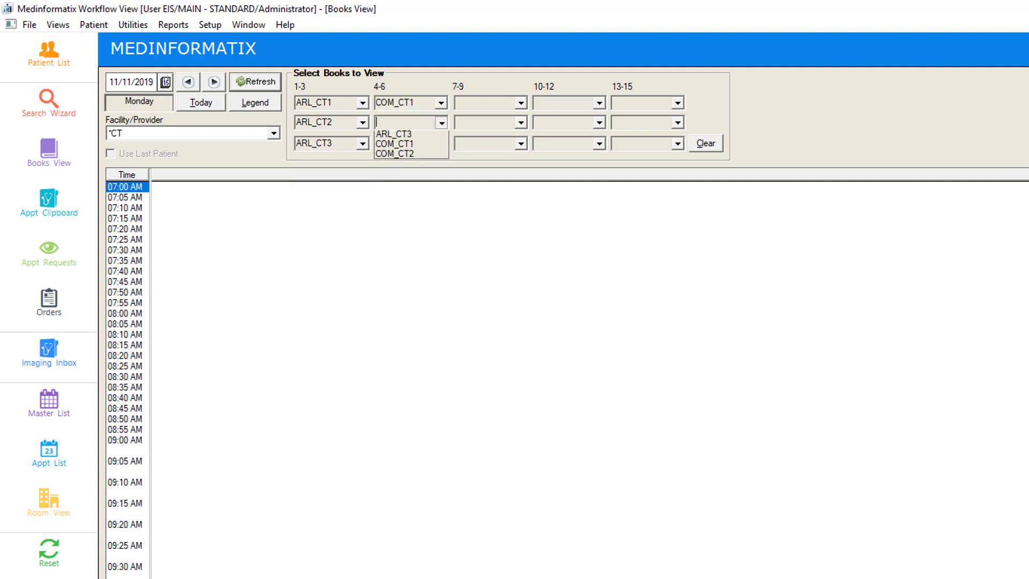
{"action": "left_click", "coordinate": [397, 172]}
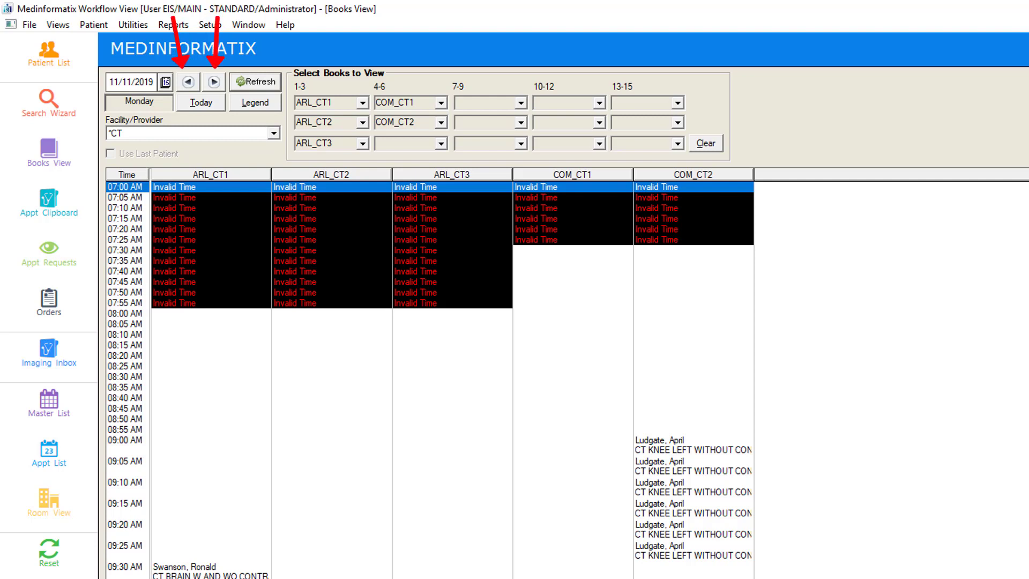
Step: Browse the schedule forward day by day to 11/13/2019, and choose November 20, 2019 from the calendar
{"action": "left_click", "coordinate": [214, 82]}
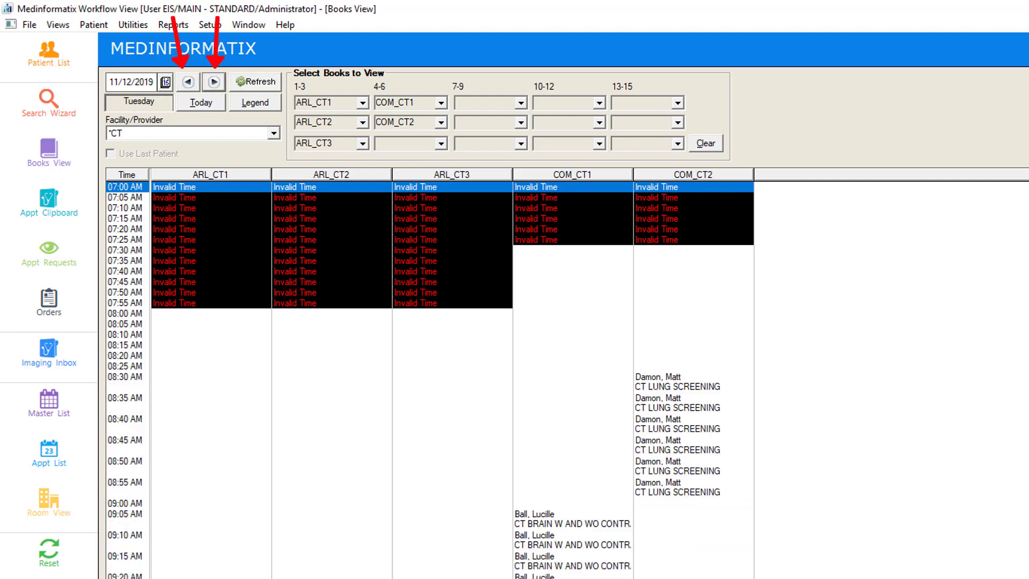
{"action": "left_click", "coordinate": [214, 82]}
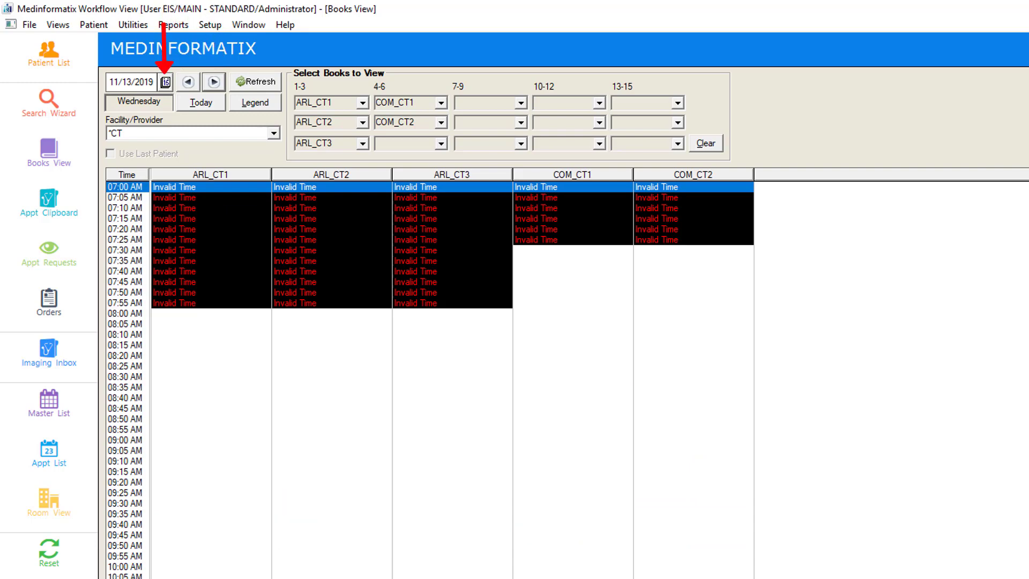
{"action": "left_click", "coordinate": [165, 82]}
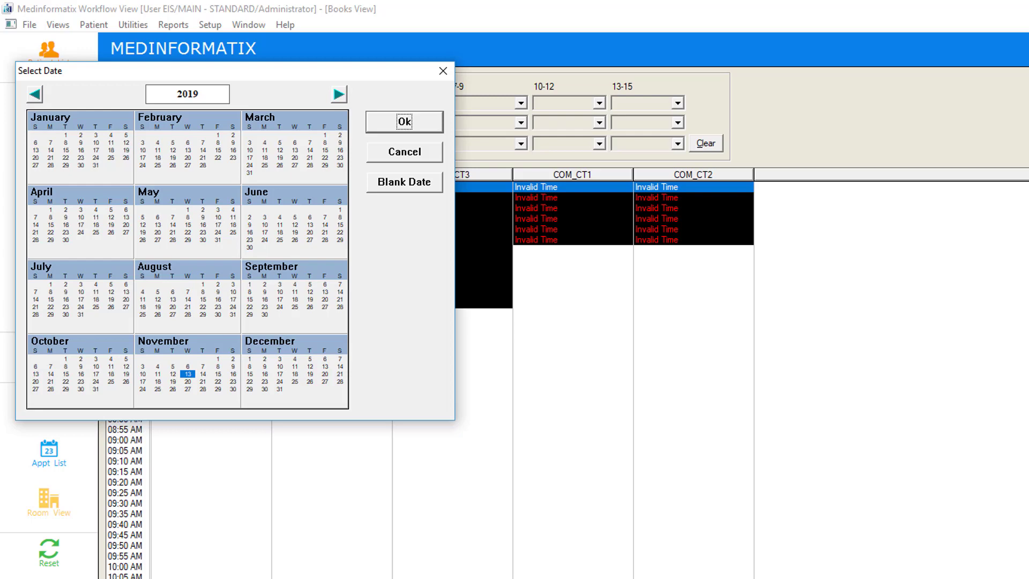
{"action": "left_click", "coordinate": [187, 381]}
{"action": "left_click", "coordinate": [405, 122]}
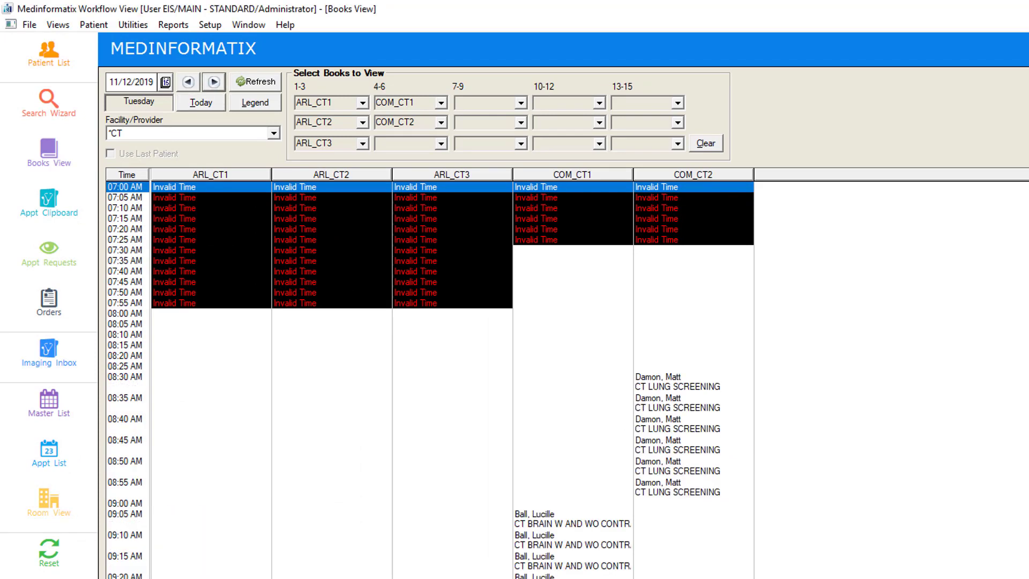
Step: Start a 10:00 AM appointment in ARL_CT1 on 11/12/2019 with the reason CT BRAIN W AND WO CONTRAST
{"action": "scroll", "coordinate": [430, 380], "scroll_direction": "down", "scroll_amount": 5}
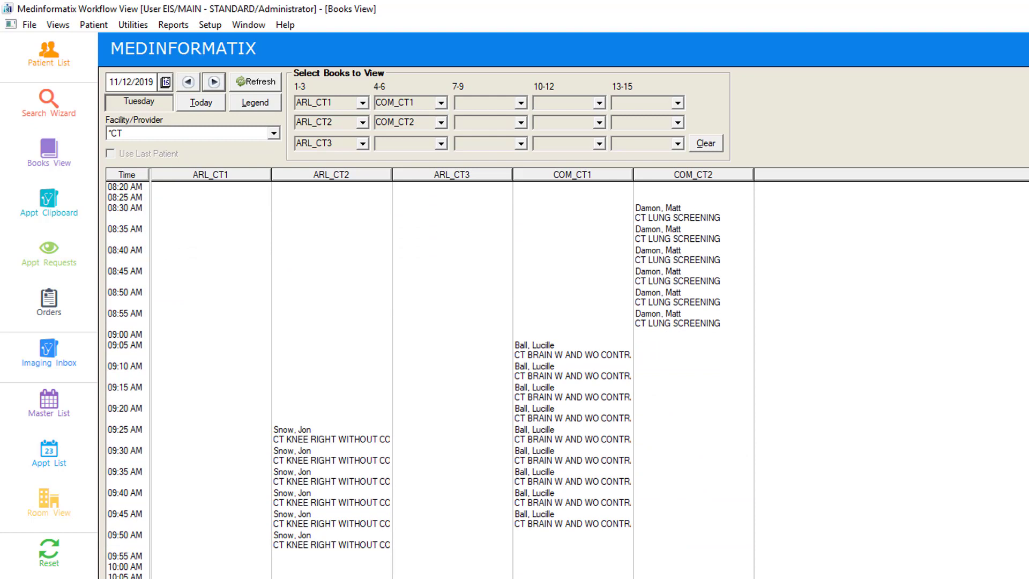
{"action": "left_click", "coordinate": [212, 566]}
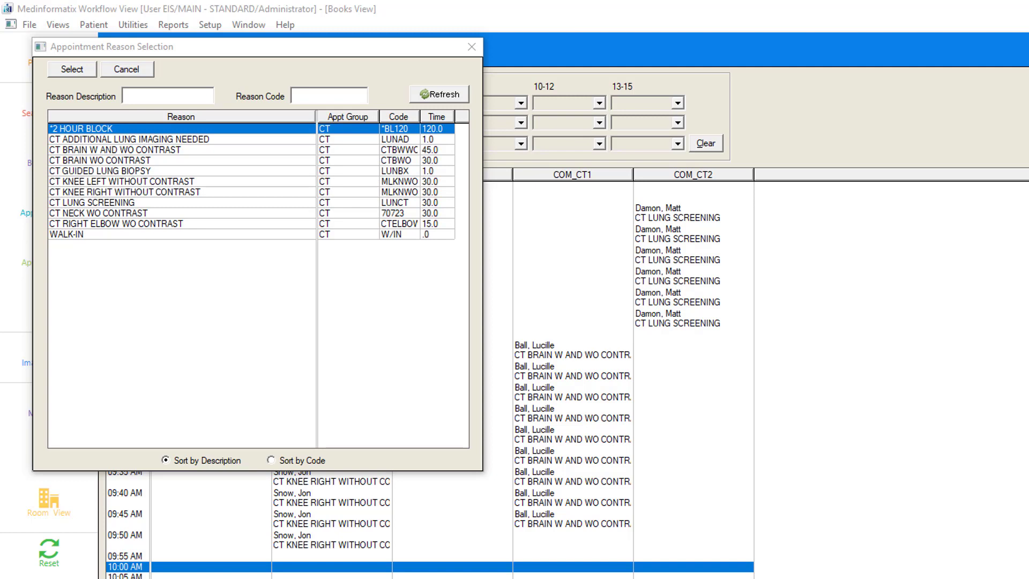
{"action": "left_click", "coordinate": [115, 150]}
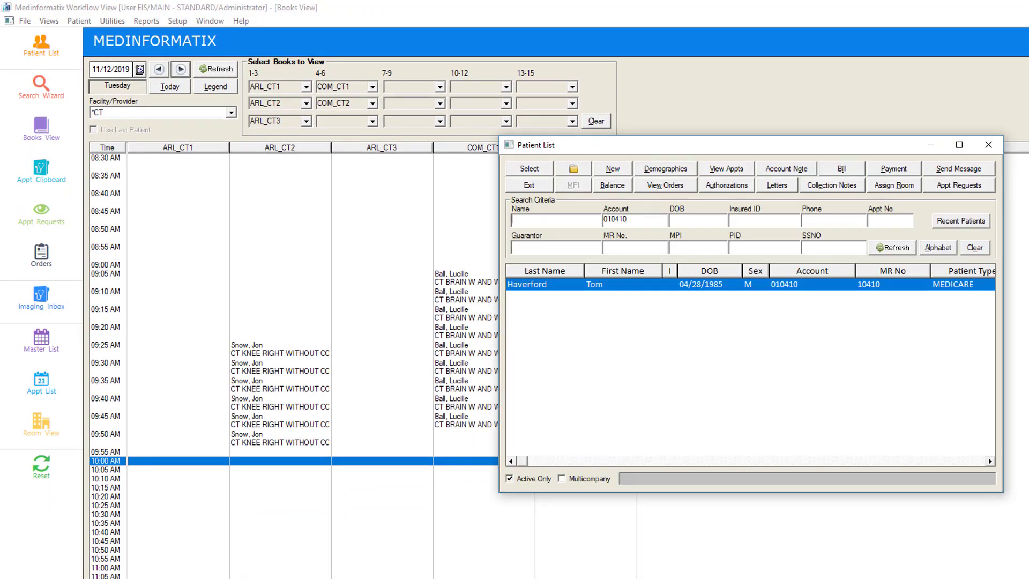
Step: Search for the patient by last name, review the female Medicare patient's demographics and select her for the appointment
{"action": "type", "text": "SWANSON"}
{"action": "key", "text": "Return"}
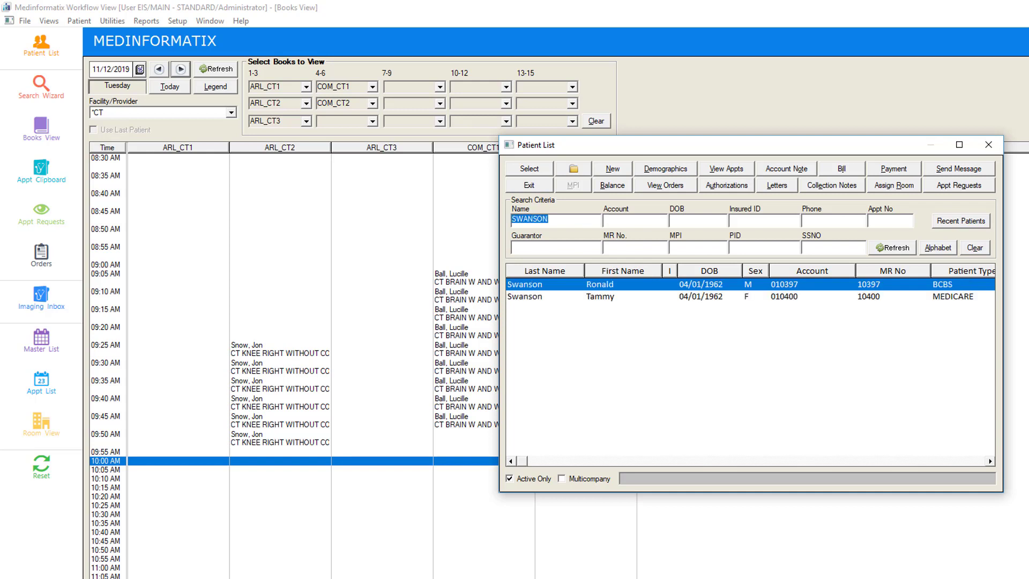
{"action": "left_click", "coordinate": [545, 297]}
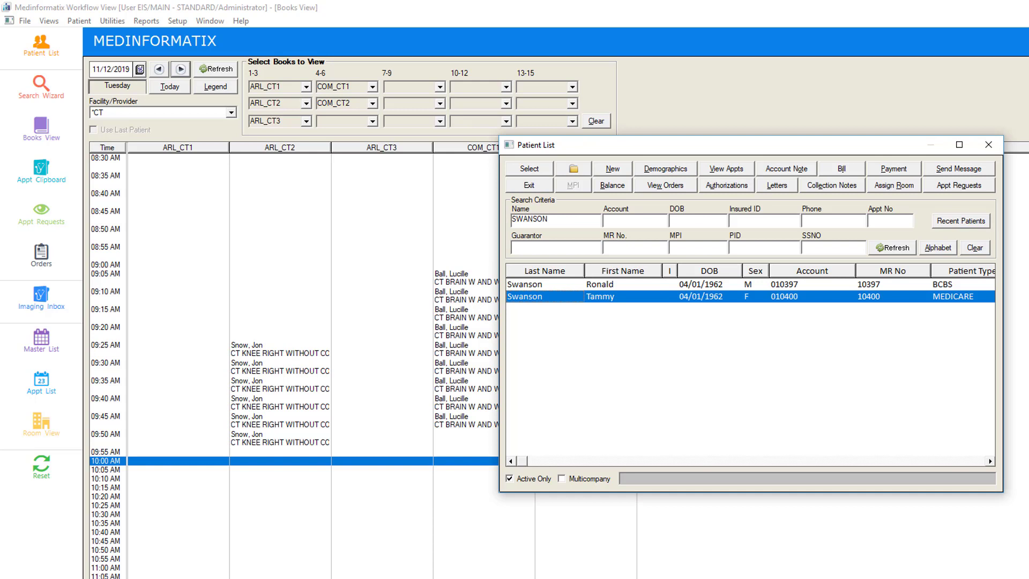
{"action": "left_click", "coordinate": [666, 169]}
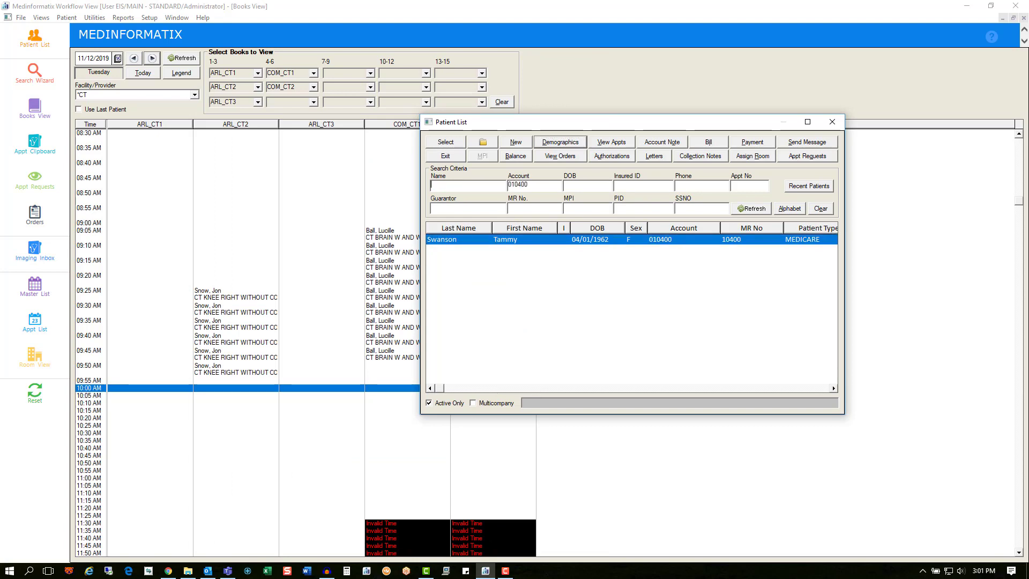
{"action": "key", "text": "alt+Tab"}
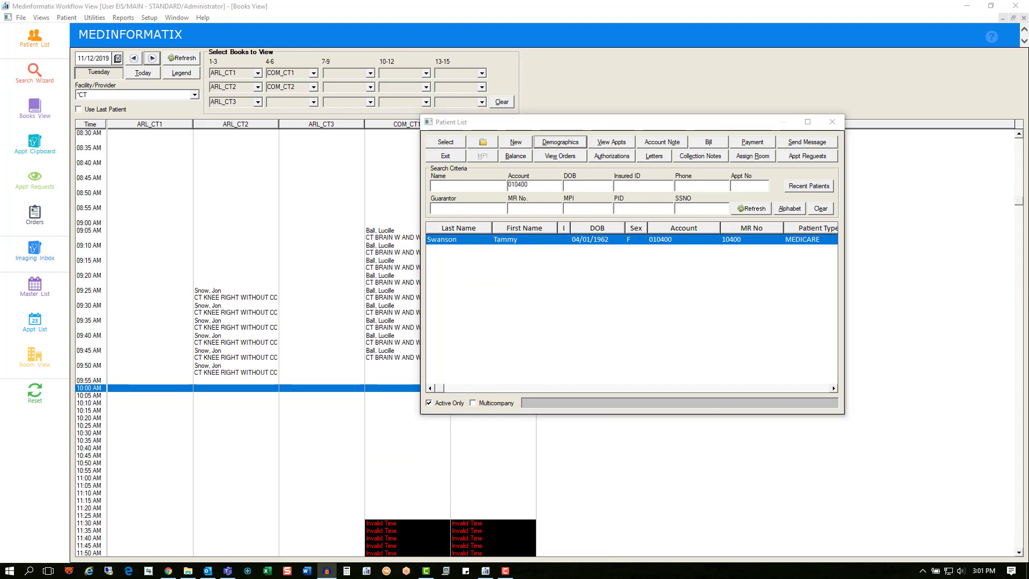
{"action": "left_click", "coordinate": [445, 142]}
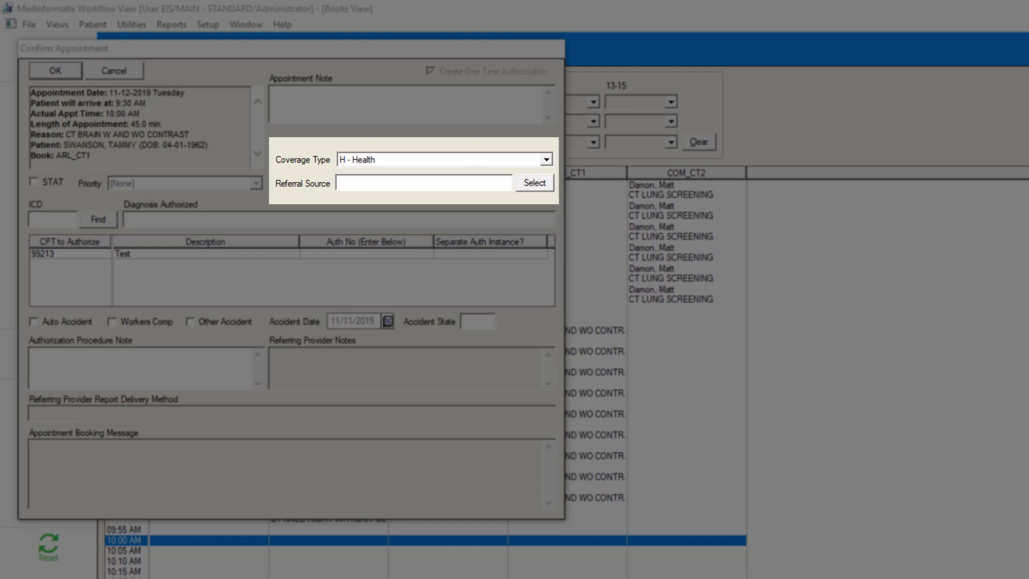
Step: Review the available coverage types for the appointment and choose H - Health
{"action": "left_click", "coordinate": [547, 160]}
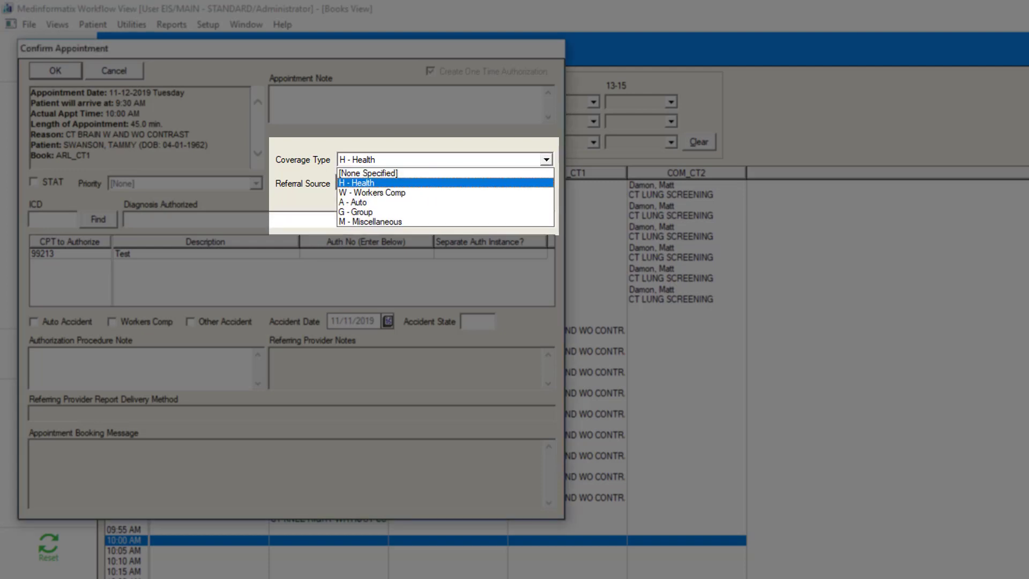
{"action": "key", "text": "Down"}
{"action": "key", "text": "Down"}
{"action": "key", "text": "Down"}
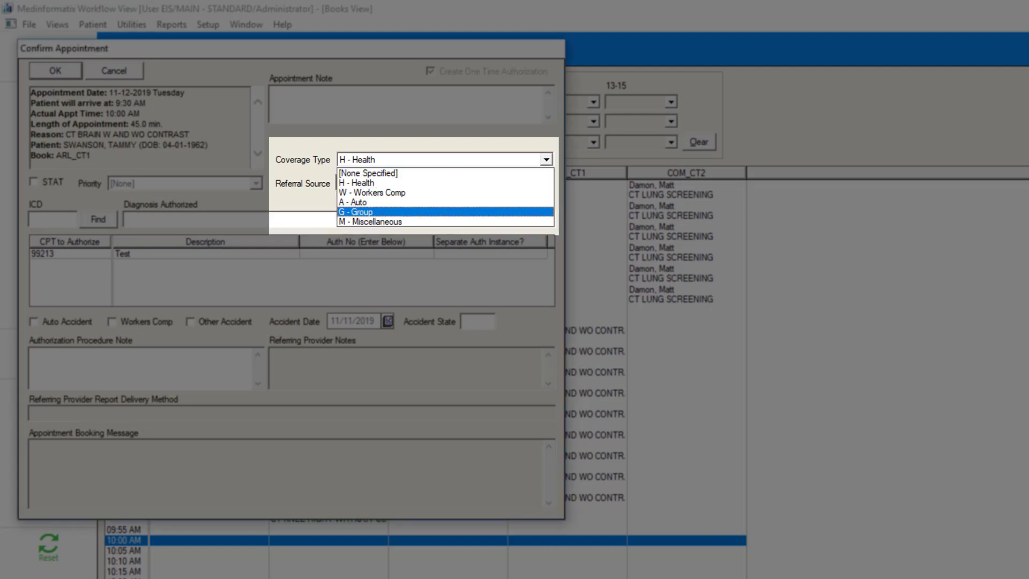
{"action": "key", "text": "Down"}
{"action": "key", "text": "Up"}
{"action": "key", "text": "Up"}
{"action": "key", "text": "Up"}
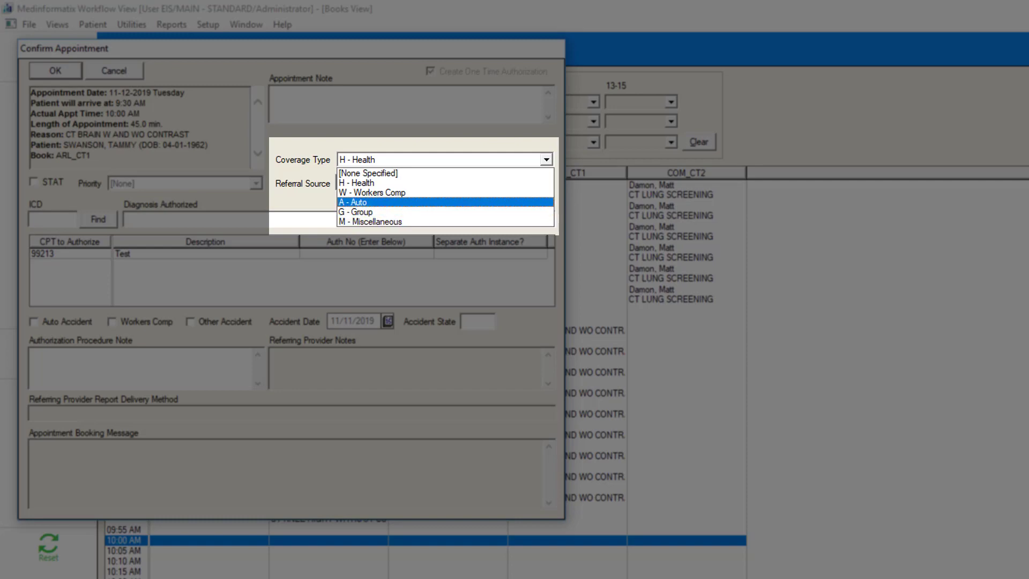
{"action": "key", "text": "Up"}
{"action": "key", "text": "Return"}
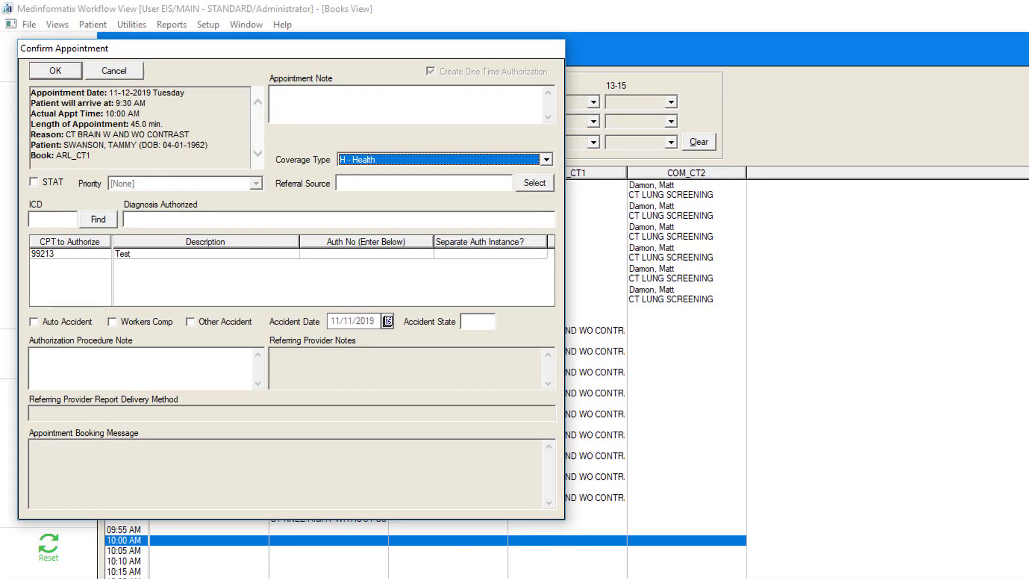
Step: Search the referring providers by name, assign the matching provider as the referral source and confirm the appointment
{"action": "left_click", "coordinate": [534, 183]}
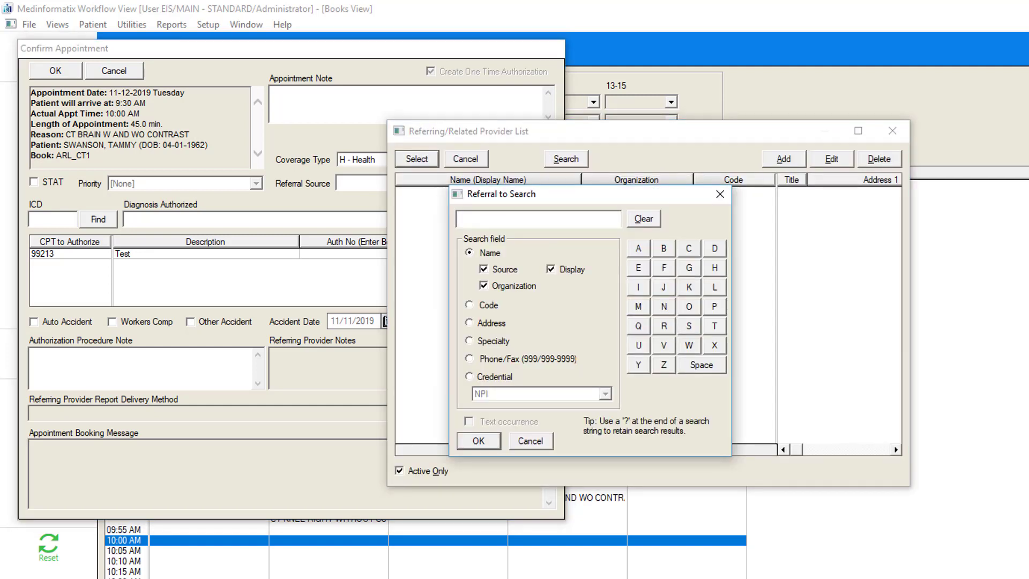
{"action": "type", "text": "ACER"}
{"action": "key", "text": "Return"}
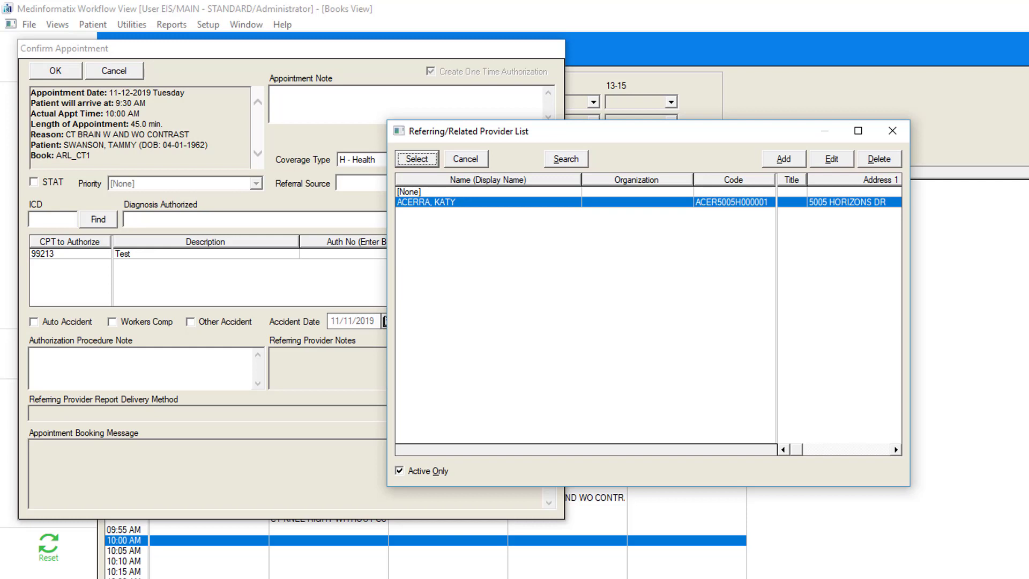
{"action": "key", "text": "Return"}
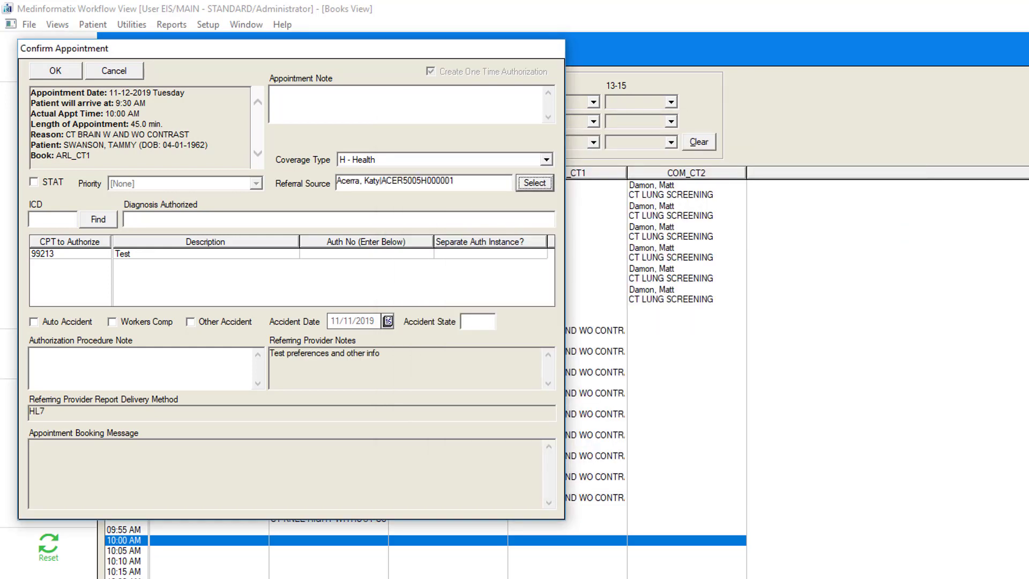
{"action": "key", "text": "Return"}
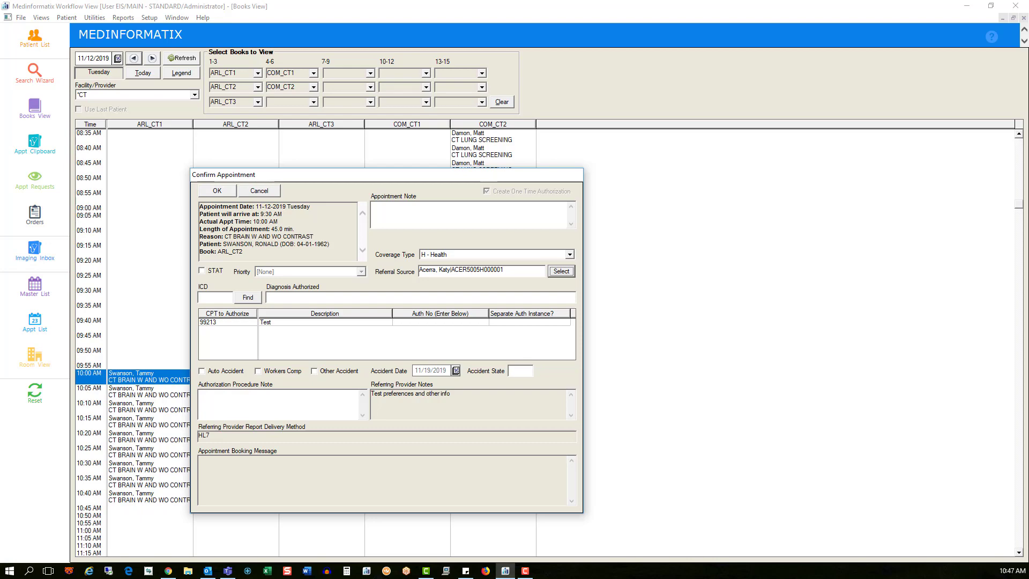
Step: Confirm the ARL_CT2 appointment and answer its CT screening: contrast or iodine allergies No, 70 or older Yes, diabetic Yes, hypertension No
{"action": "left_click", "coordinate": [217, 191]}
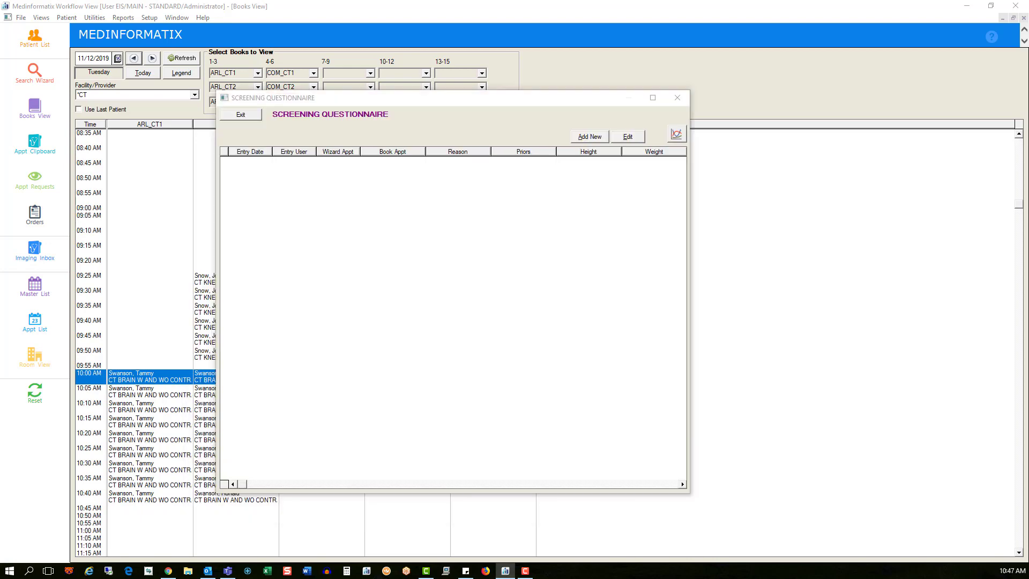
{"action": "left_click", "coordinate": [274, 174]}
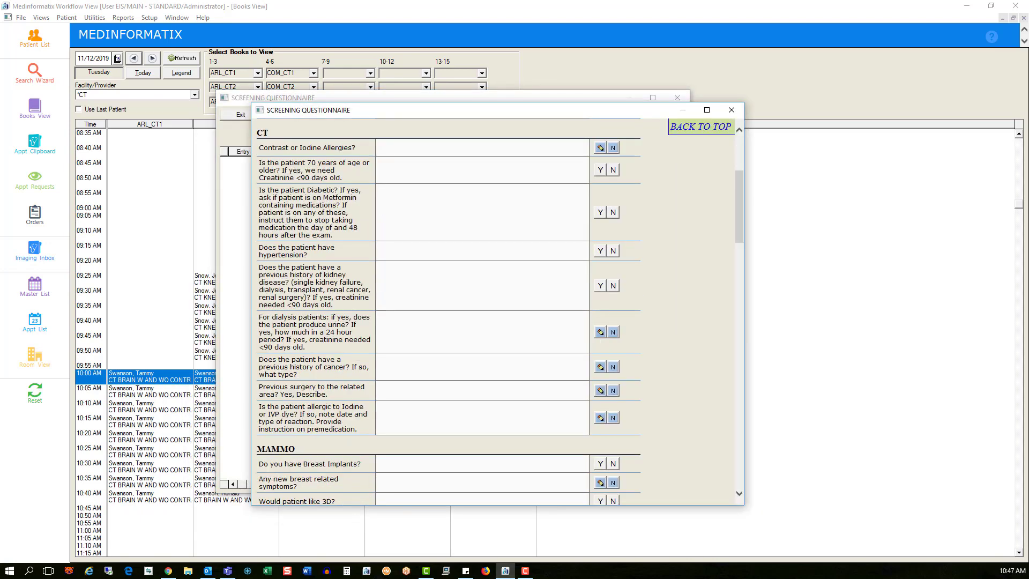
{"action": "left_click", "coordinate": [613, 147]}
{"action": "left_click", "coordinate": [600, 170]}
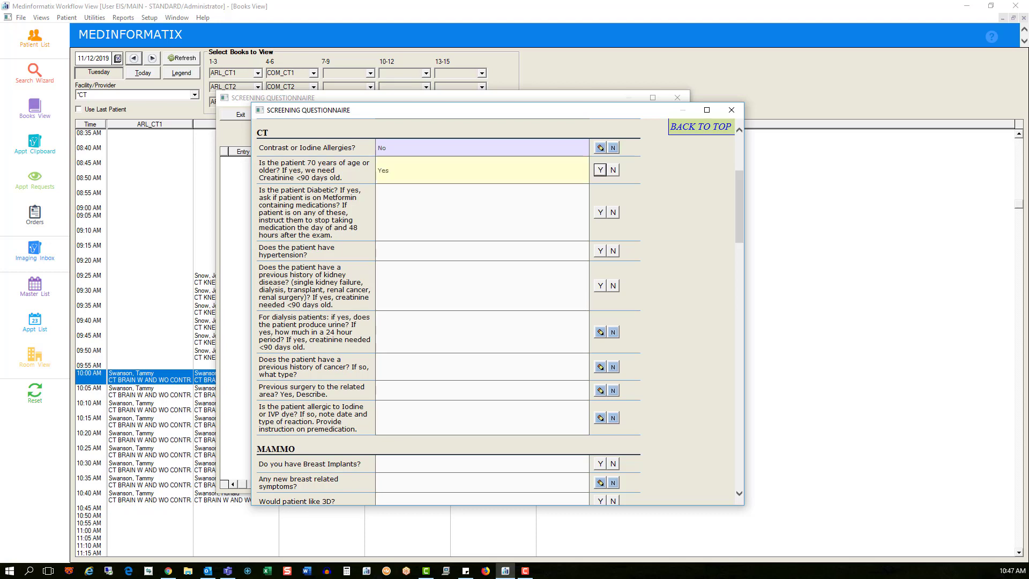
{"action": "left_click", "coordinate": [600, 212]}
{"action": "left_click", "coordinate": [612, 250]}
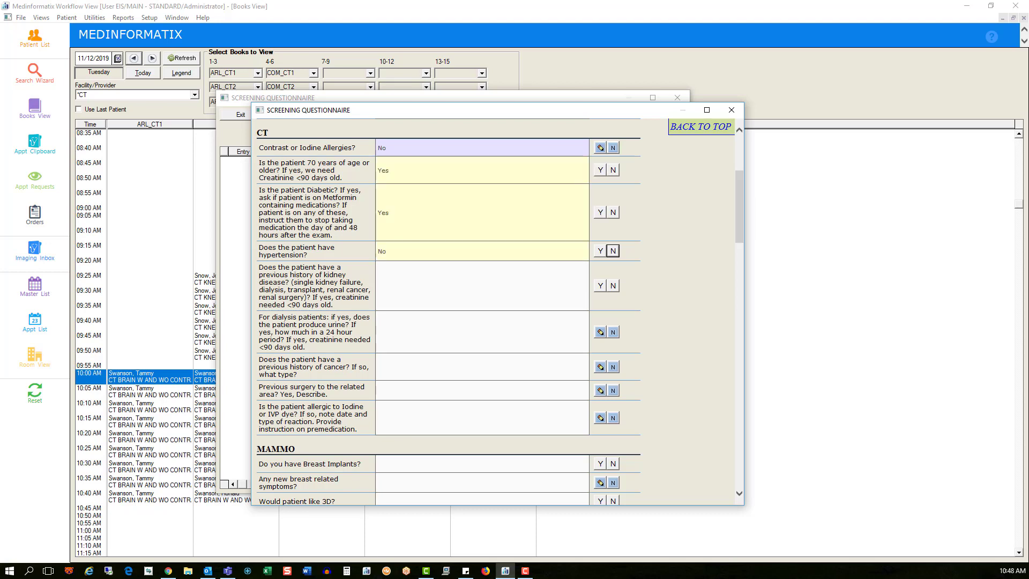